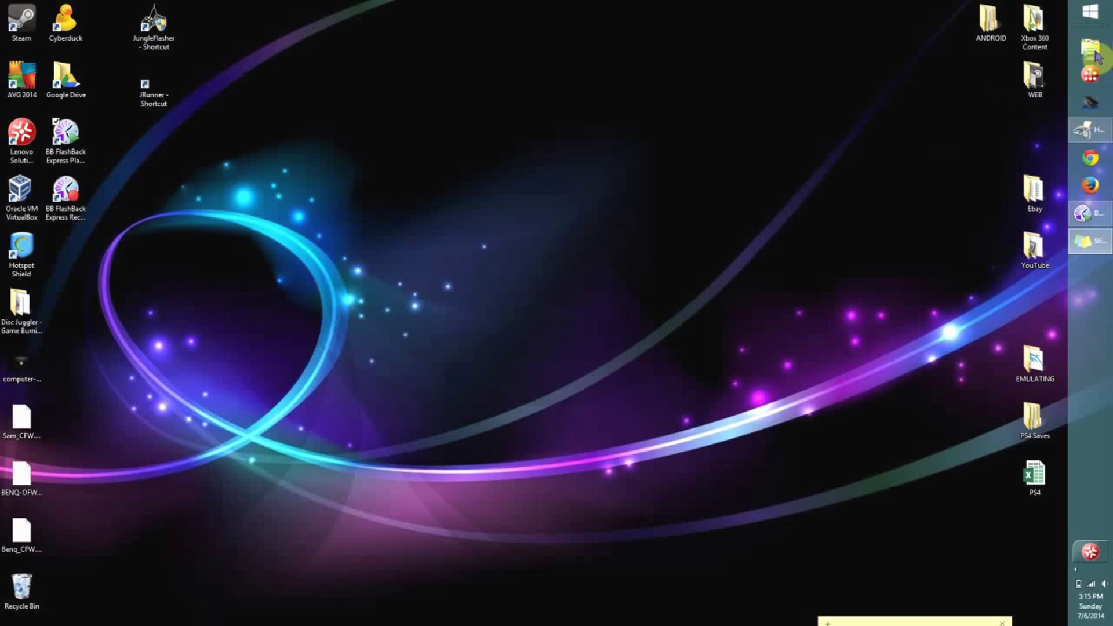
Open Device Manager from Hardware and Sound and confirm X360USB PIO shows Code 28 with no driver
left_click(1090, 128)
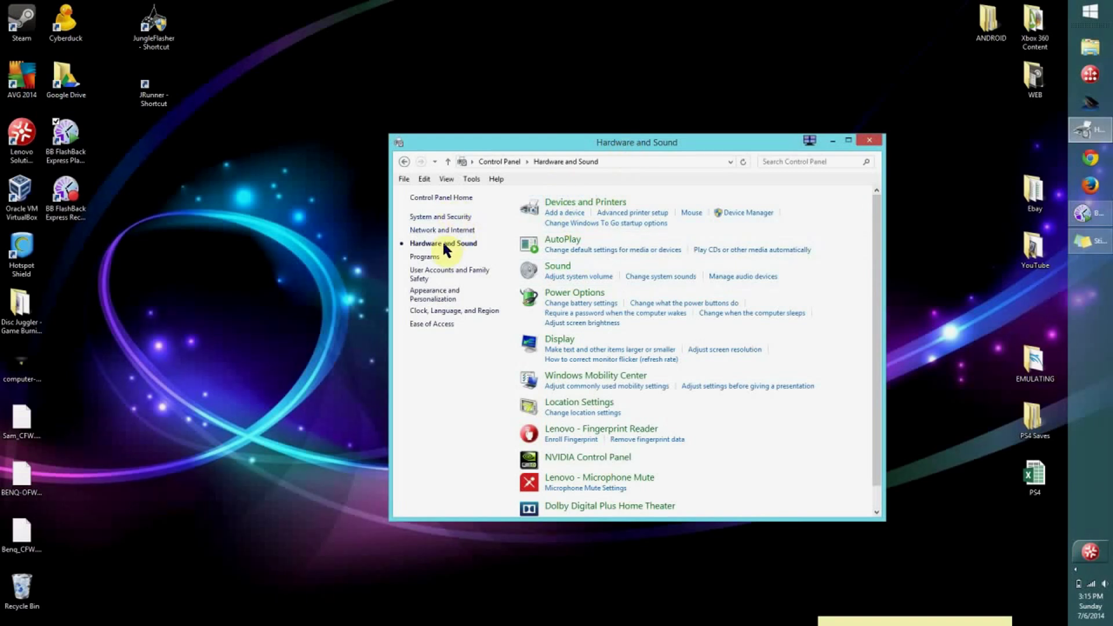
left_click(749, 214)
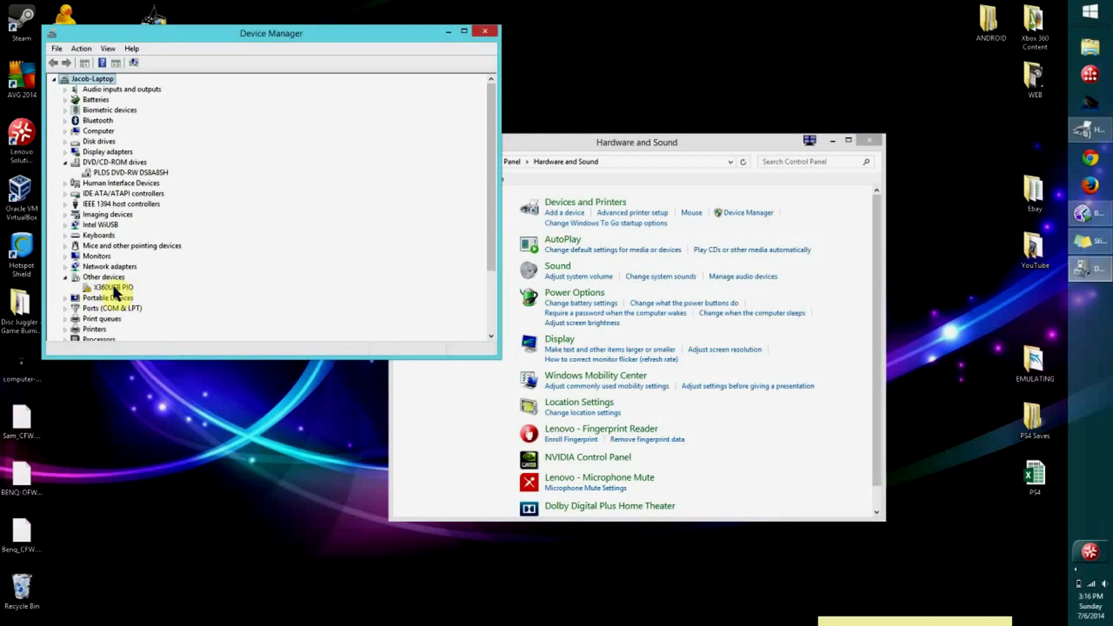
double_click(113, 286)
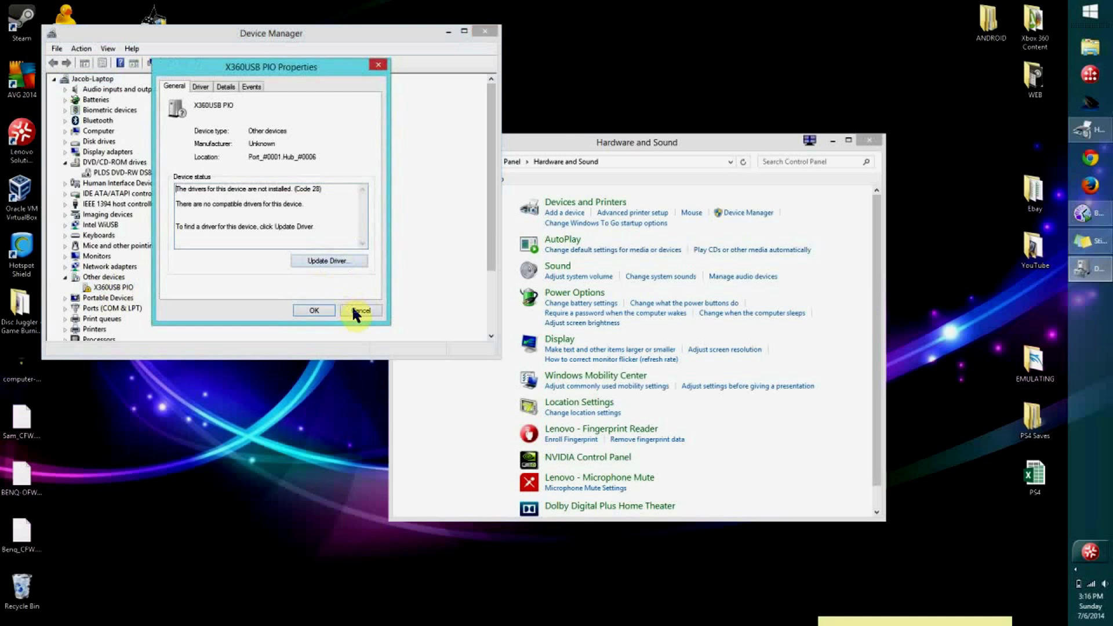
left_click(353, 312)
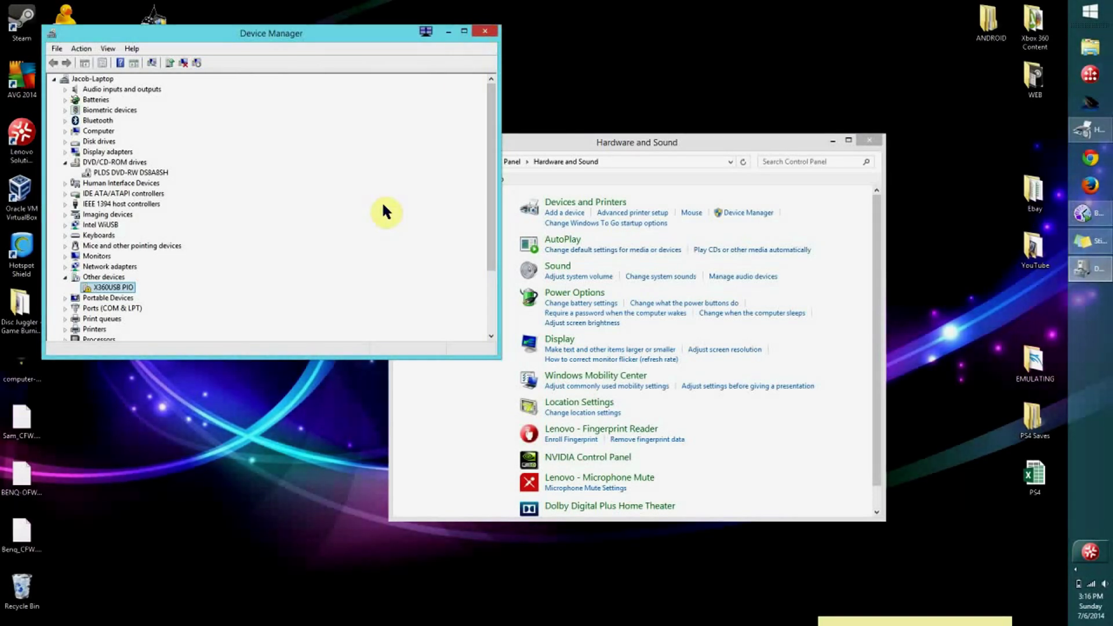
Close Device Manager and Hardware and Sound, then search Windows for 'adv' with full results
left_click(484, 32)
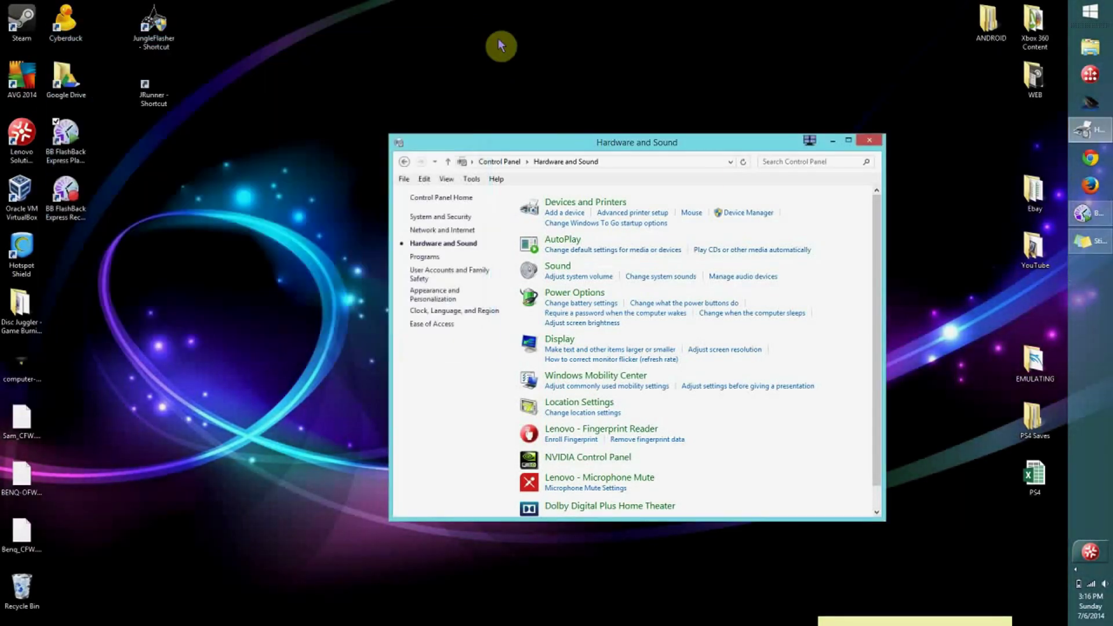
left_click(868, 142)
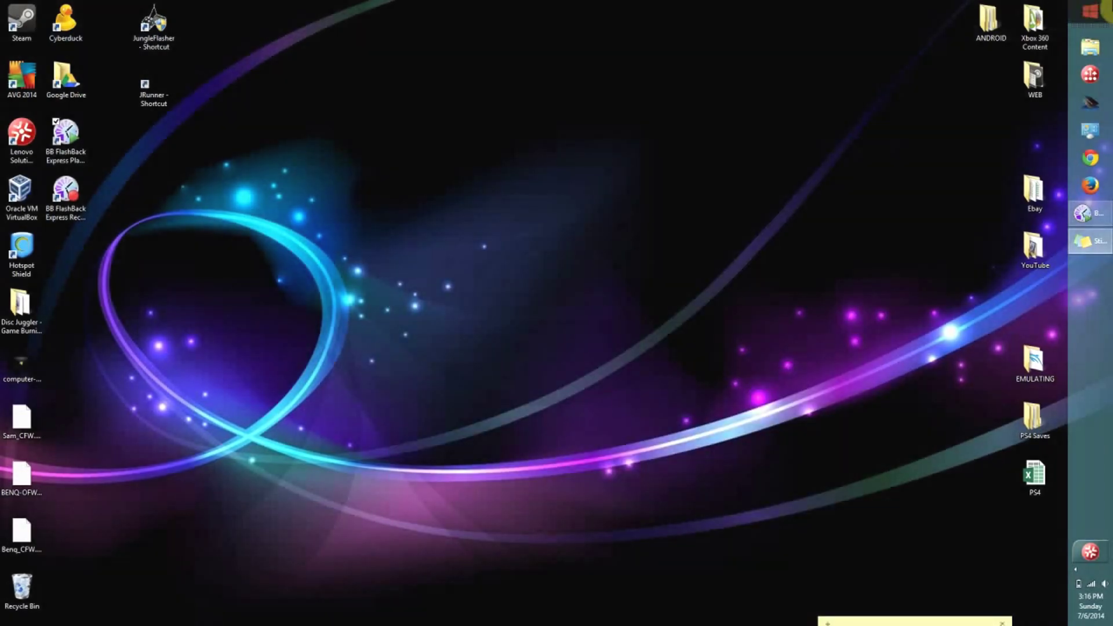
mouse_move(1108, 58)
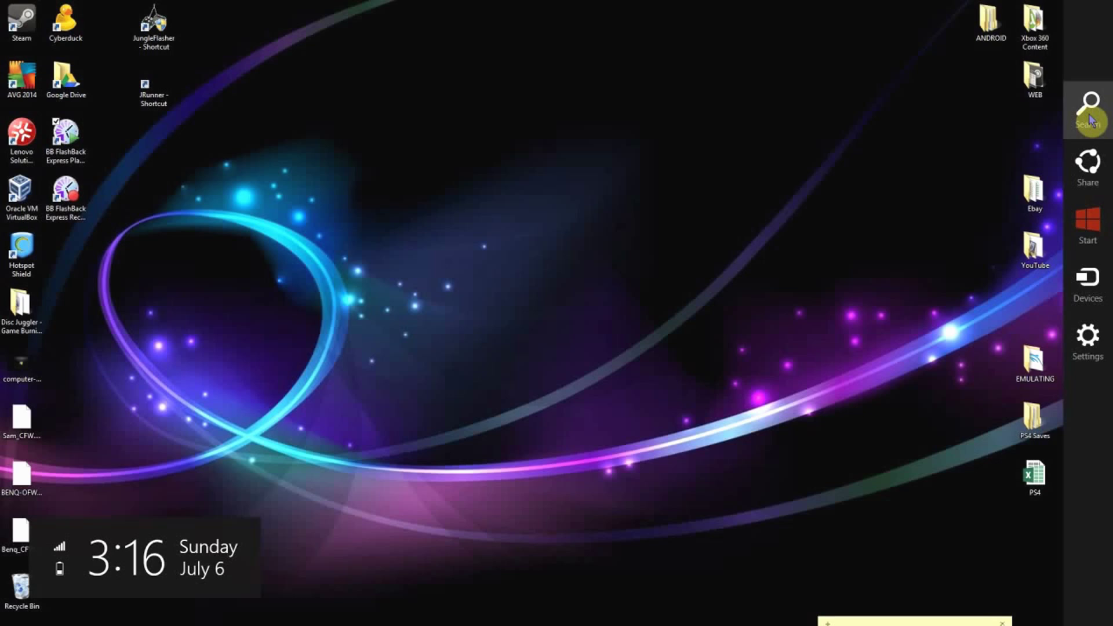
left_click(1090, 119)
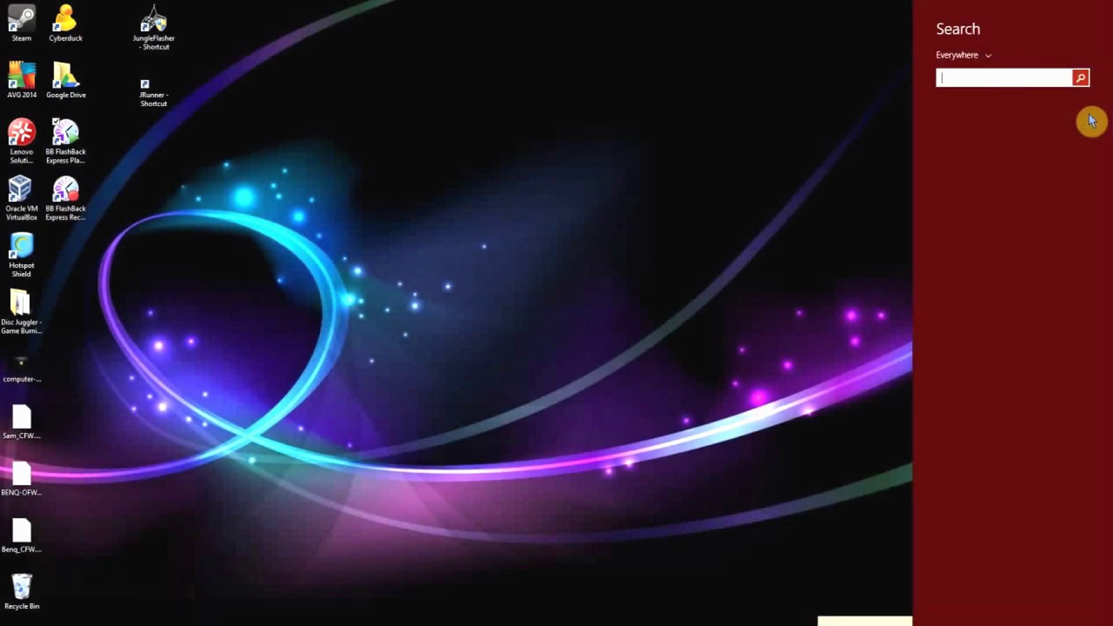
type("advanced Statistics")
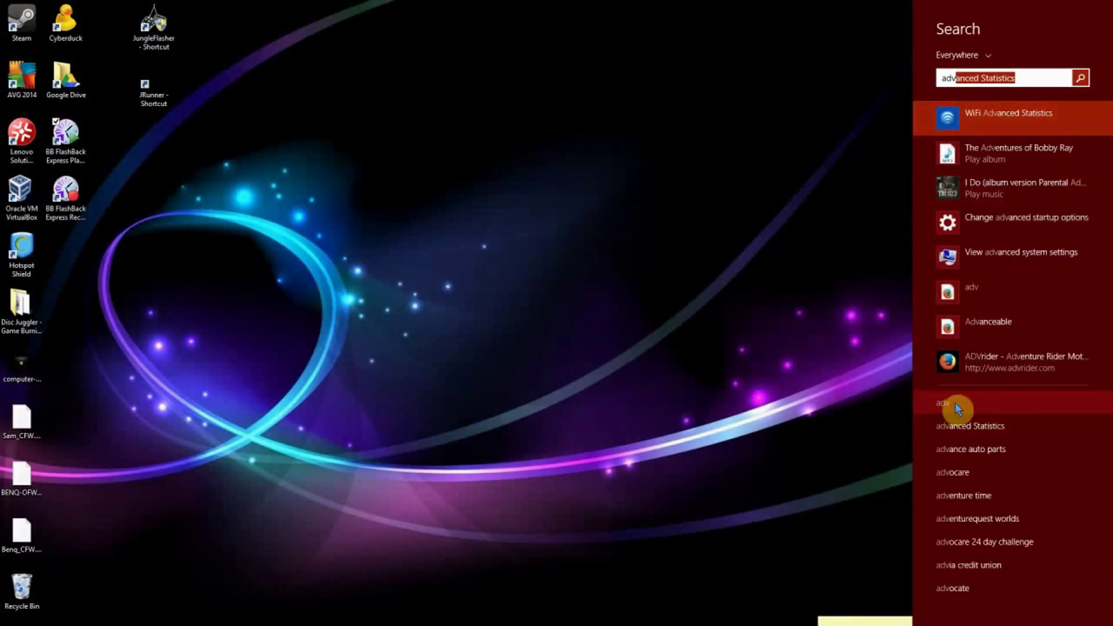
left_click(955, 402)
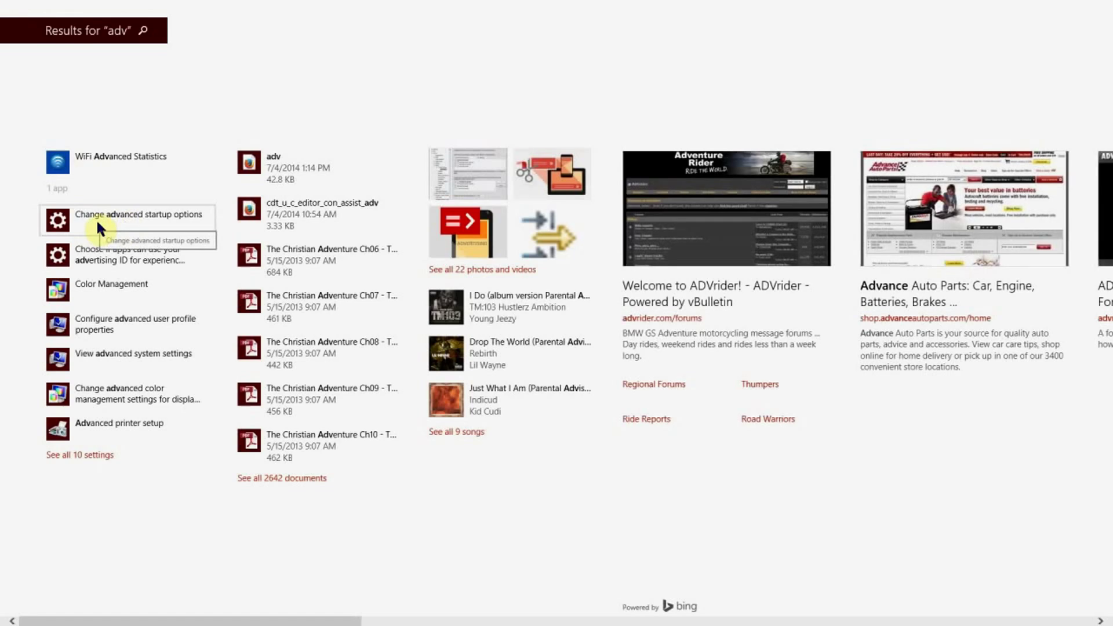
Use Change advanced startup options to restart the PC into advanced startup
left_click(96, 219)
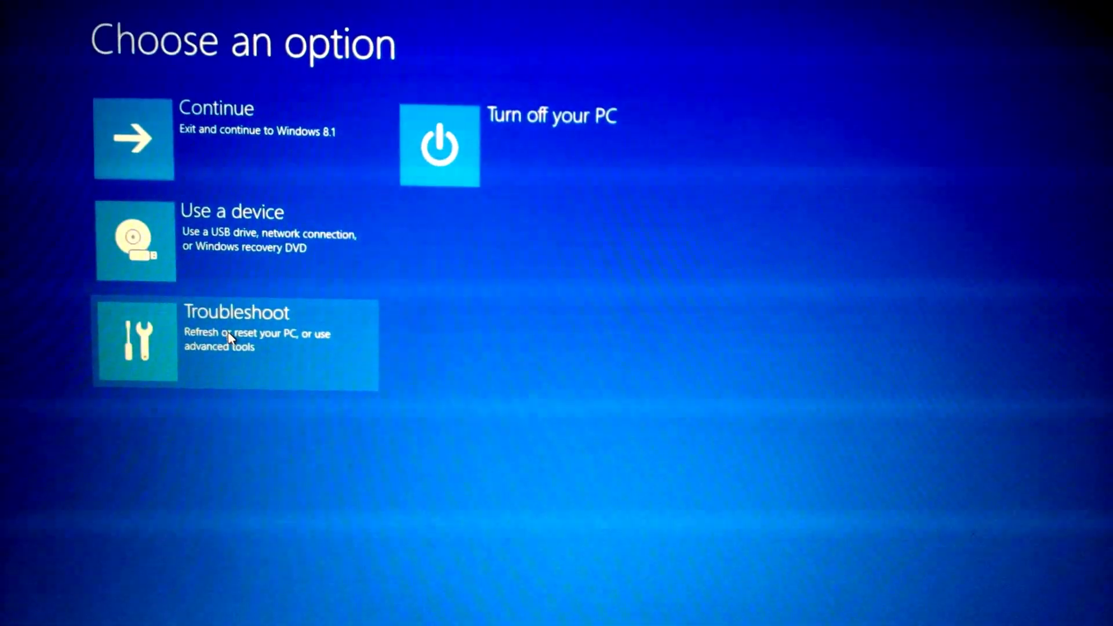
Go to Troubleshoot > Advanced options > Startup Settings in the recovery environment
left_click(229, 337)
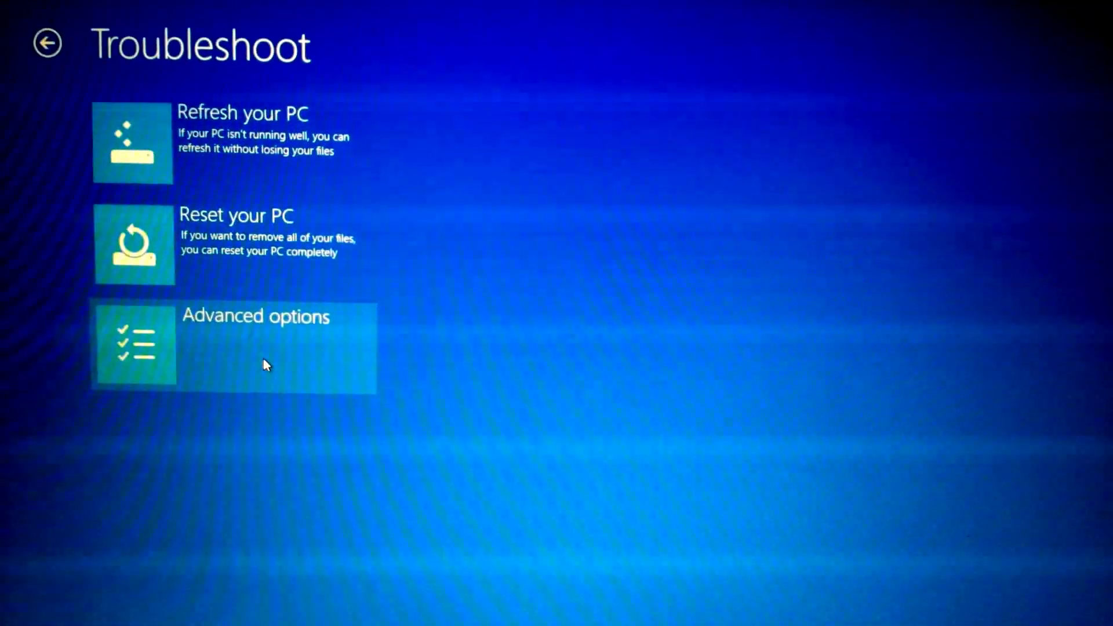
left_click(267, 362)
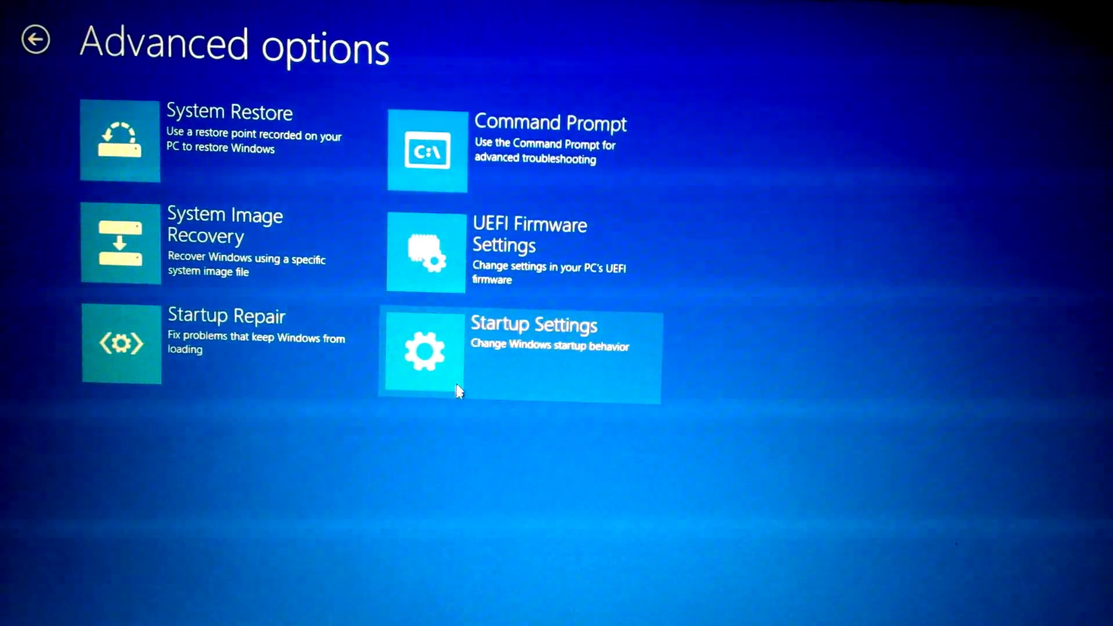
left_click(458, 384)
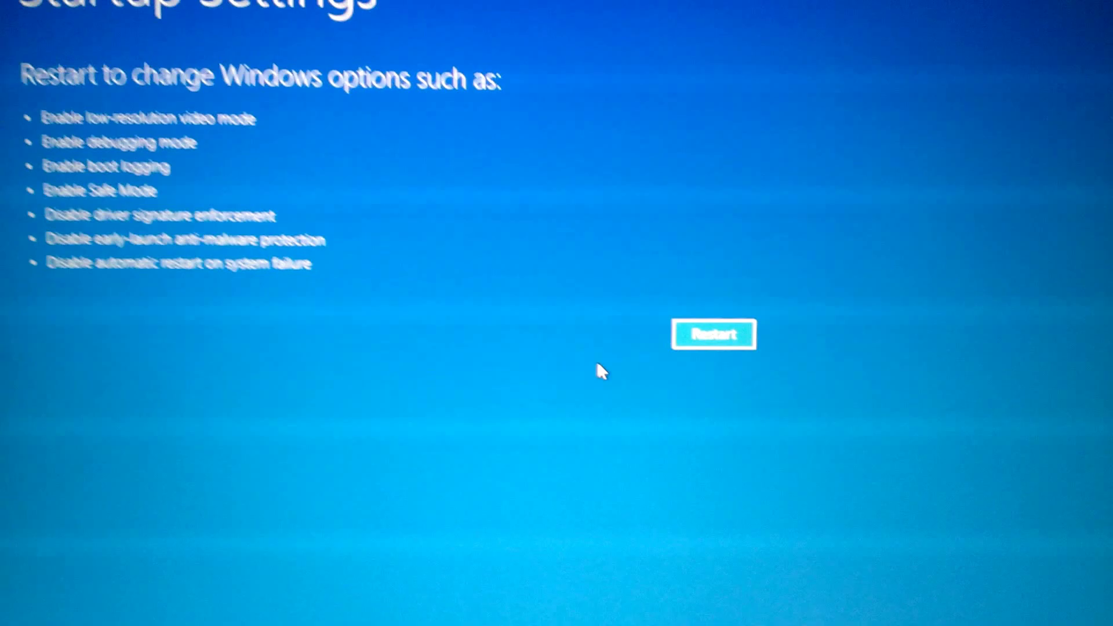
Restart from Startup Settings and boot back to the desktop with the chosen startup option
left_click(673, 363)
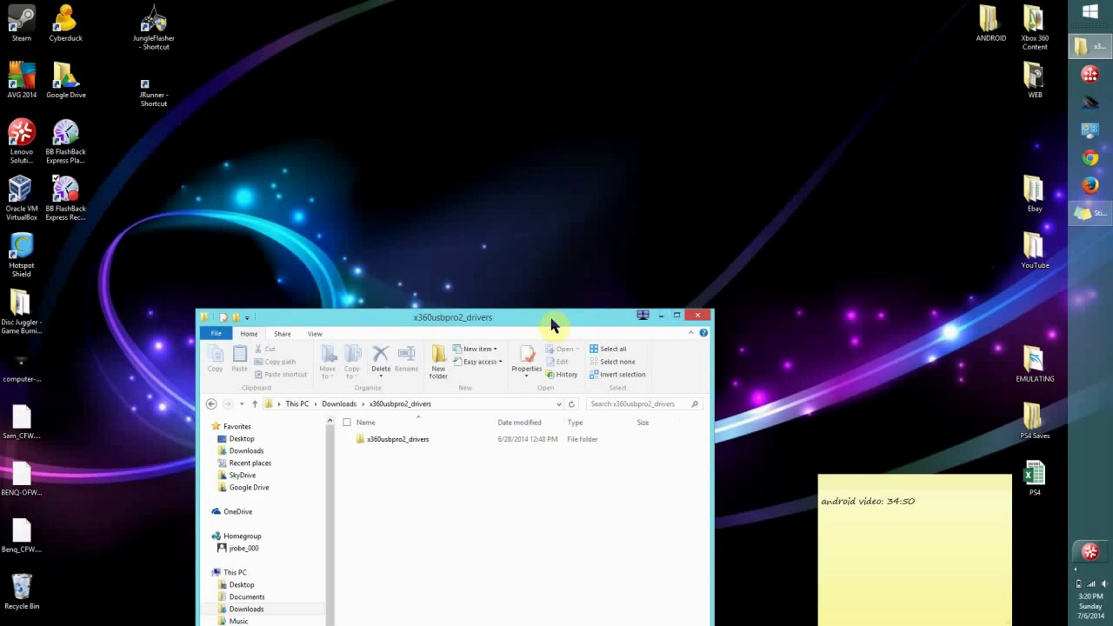
Move the x360usbpro2_drivers Explorer window up toward the middle of the screen
left_click(503, 321)
left_click_drag(502, 315, 549, 137)
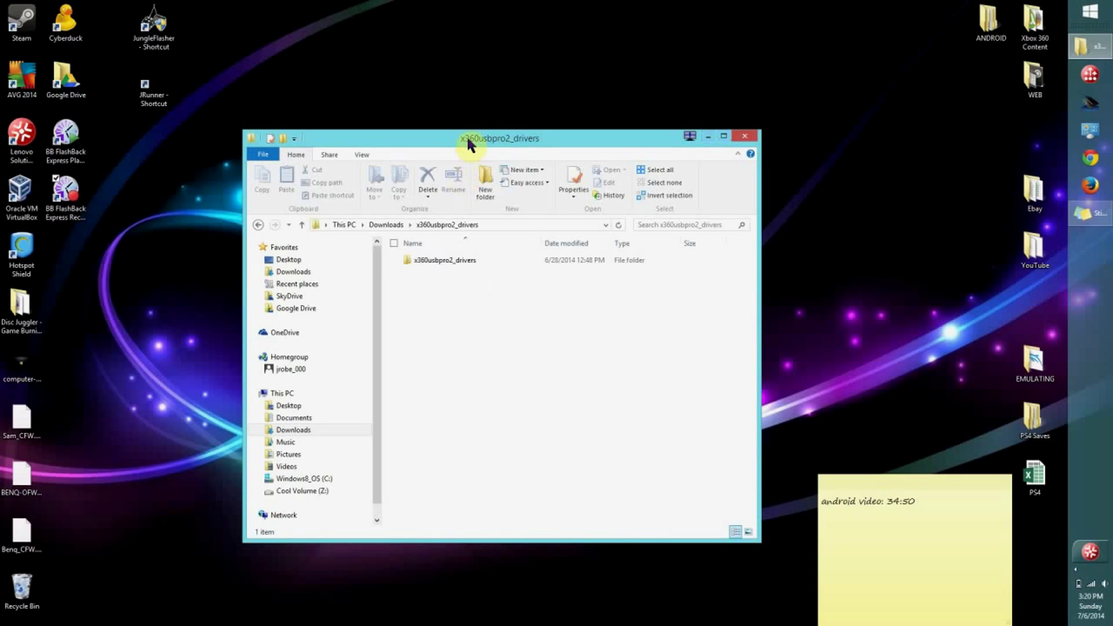
left_click_drag(467, 140, 500, 126)
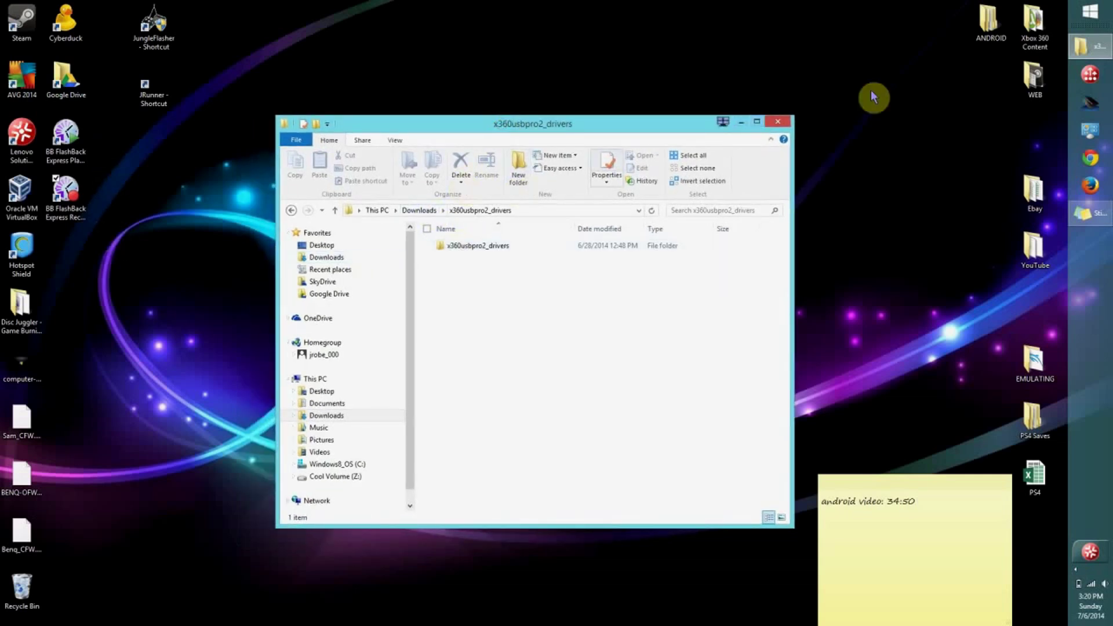
Reopen Device Manager via Control Panel > Hardware and Sound and reposition its window
left_click(1090, 134)
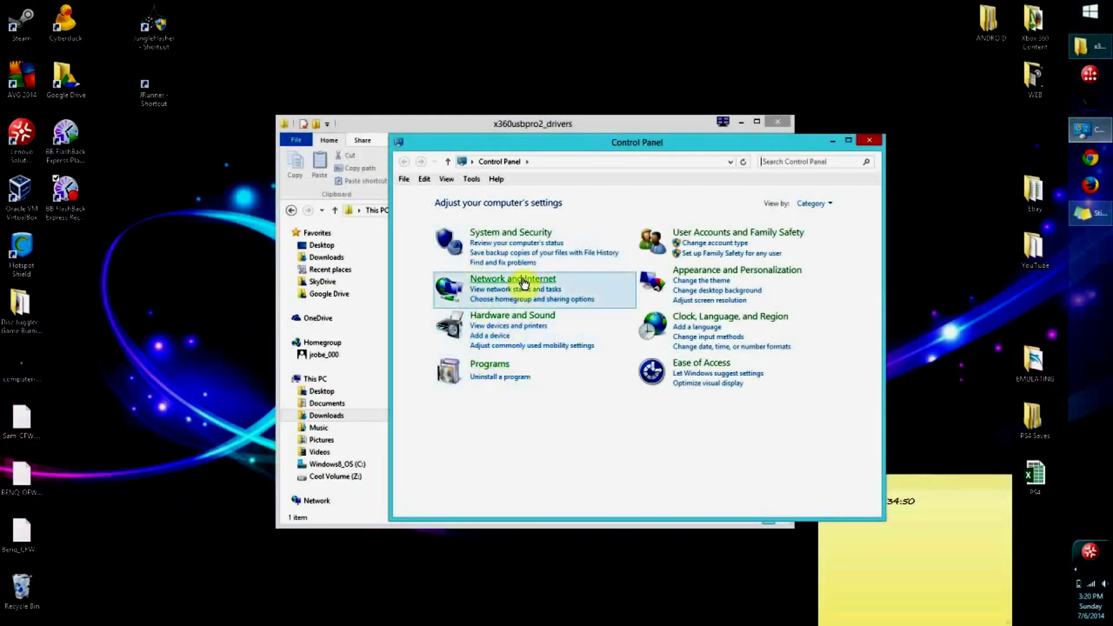
left_click(510, 318)
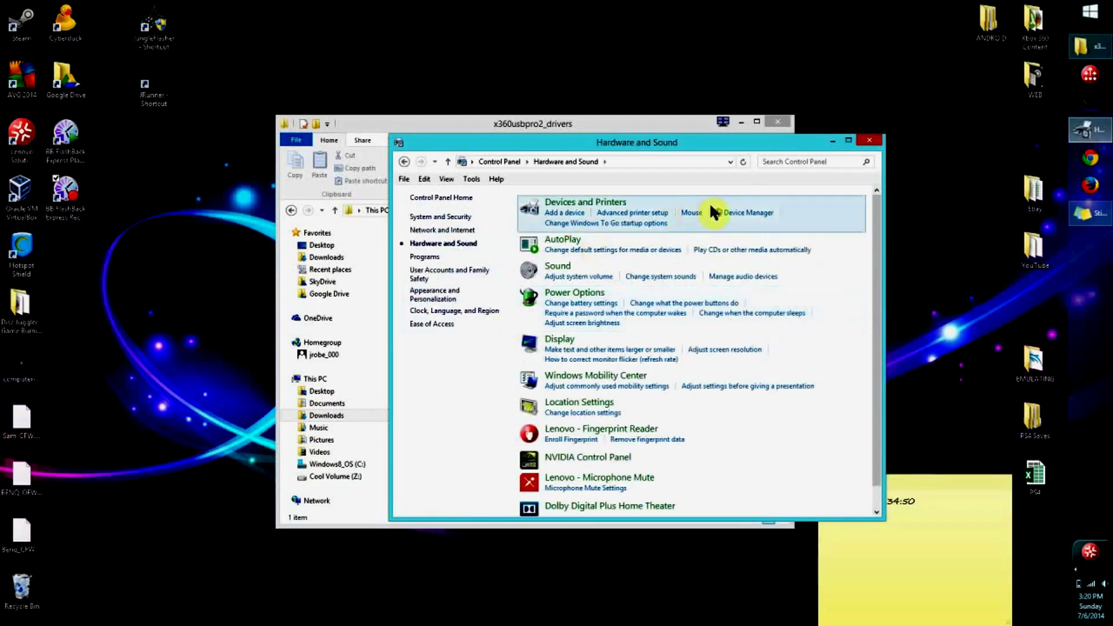
left_click(739, 215)
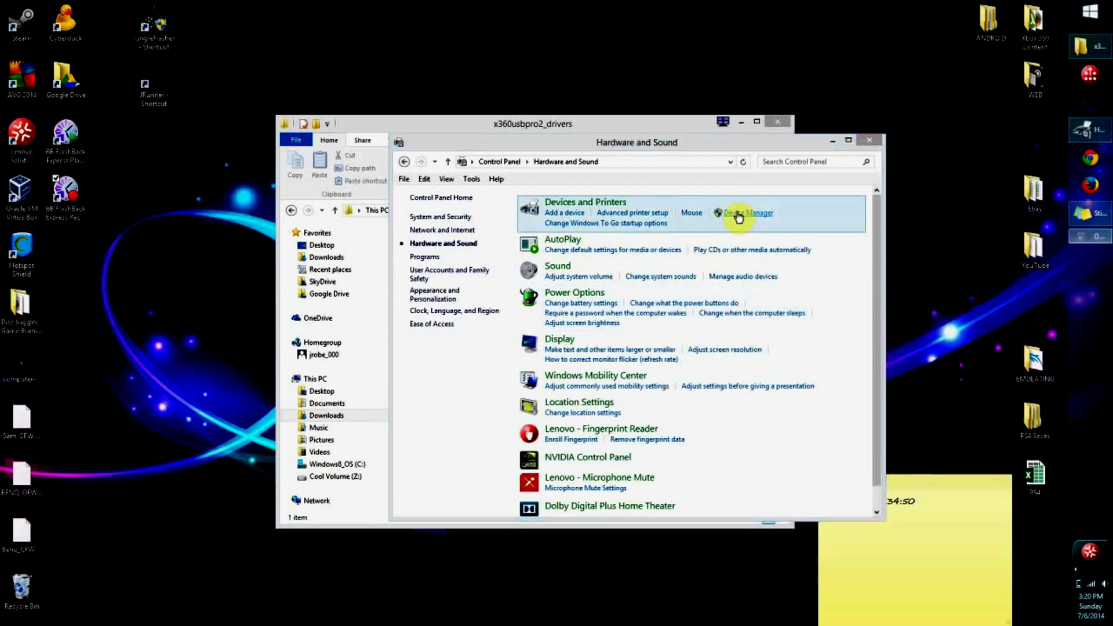
left_click_drag(326, 38, 436, 61)
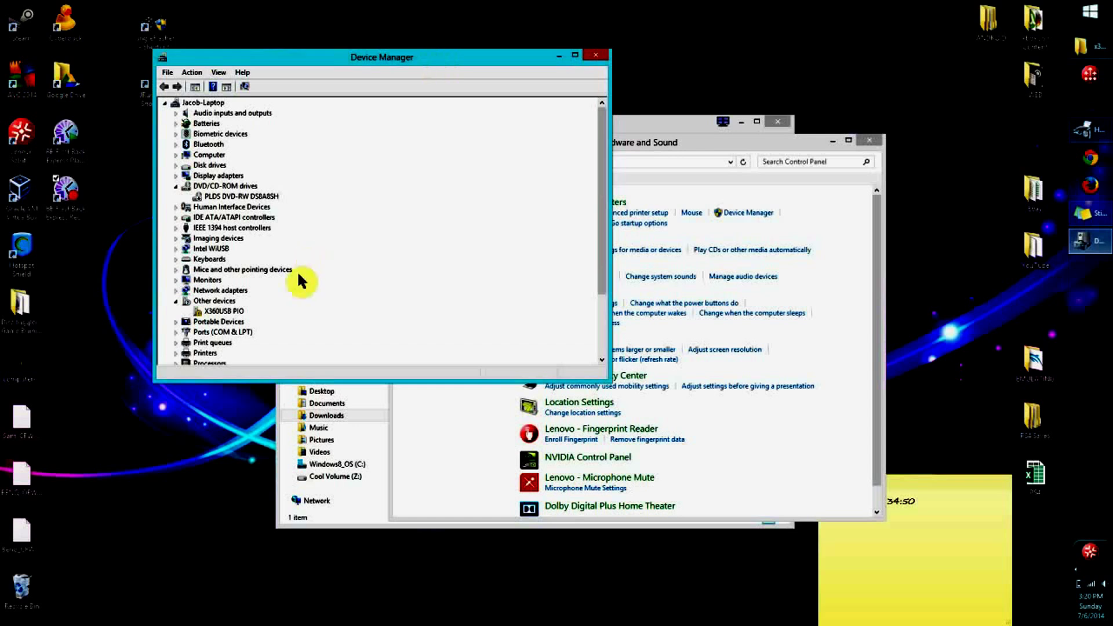
Update X360USB PIO's driver from the x360usbpro2_drivers folder and start the installation
right_click(218, 315)
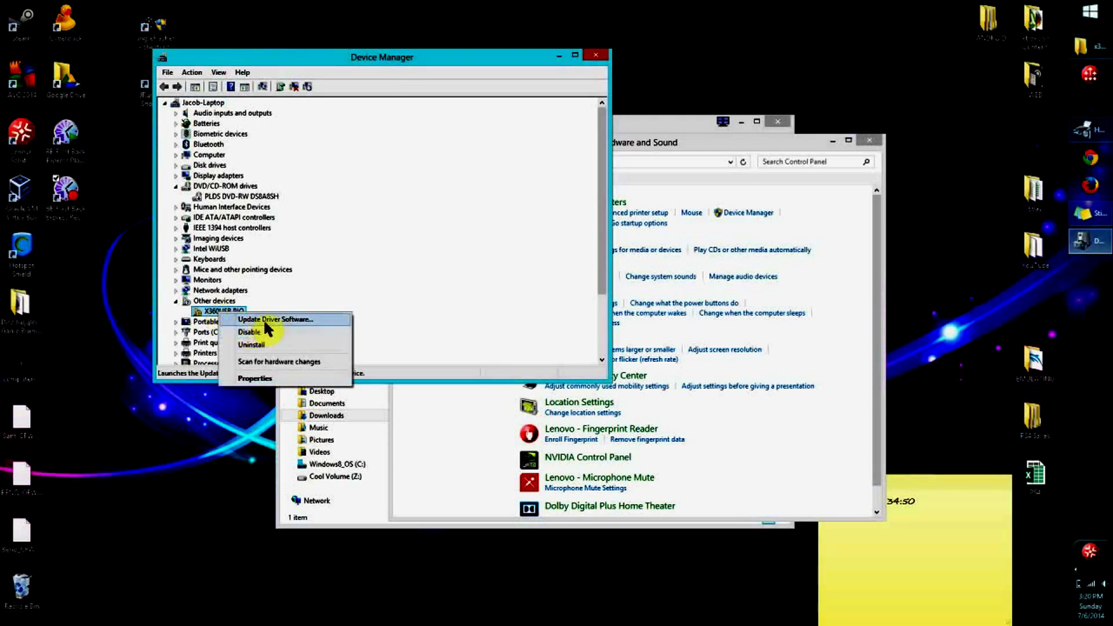
left_click(281, 319)
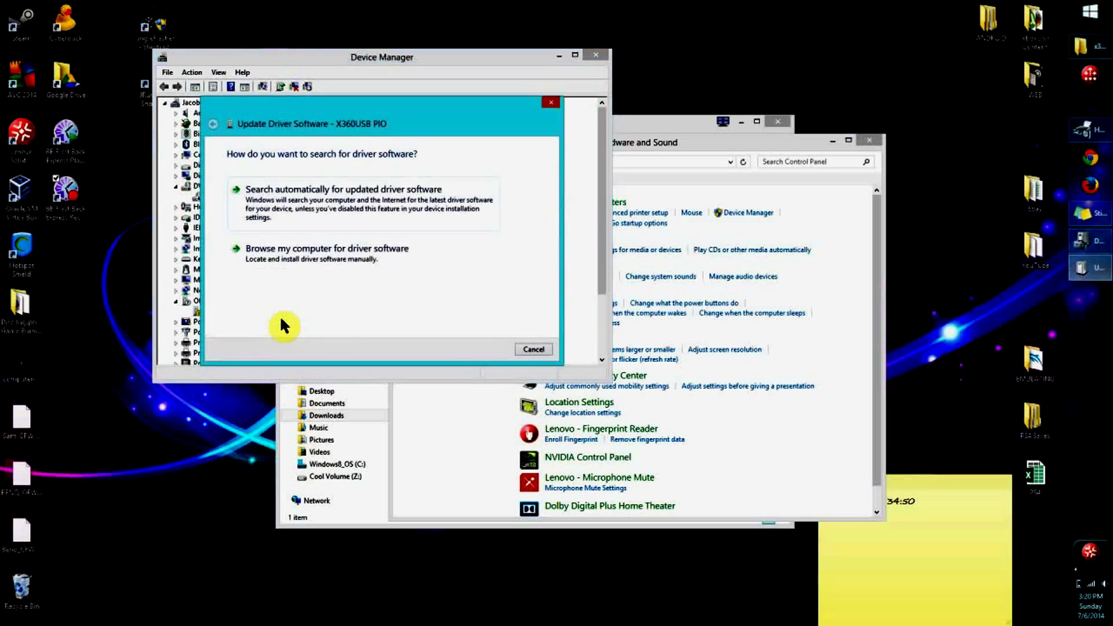
left_click(314, 262)
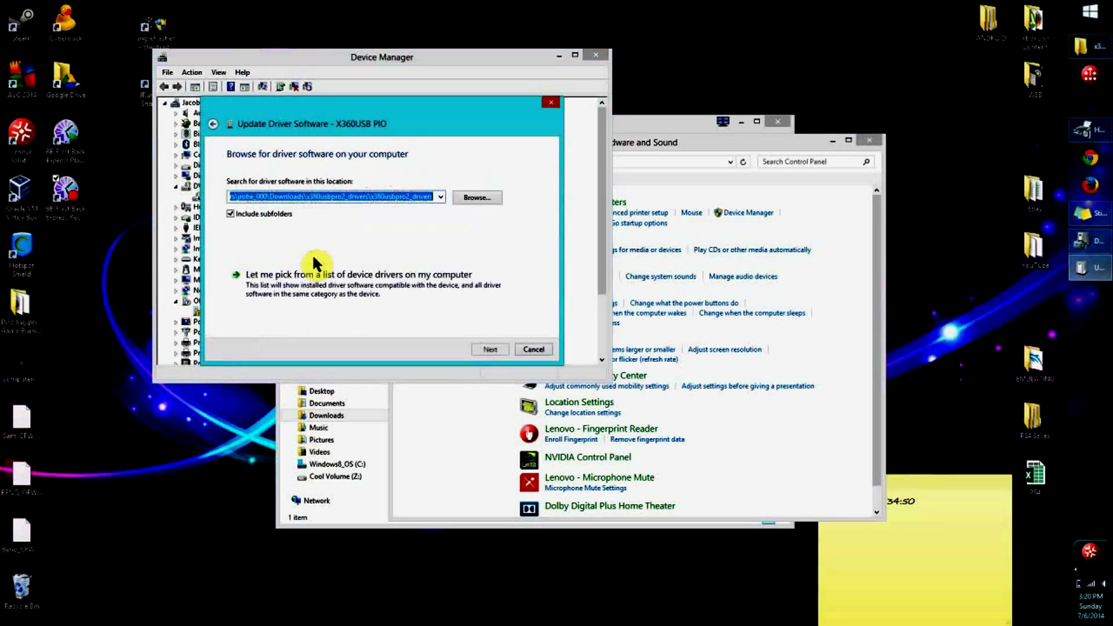
left_click(471, 199)
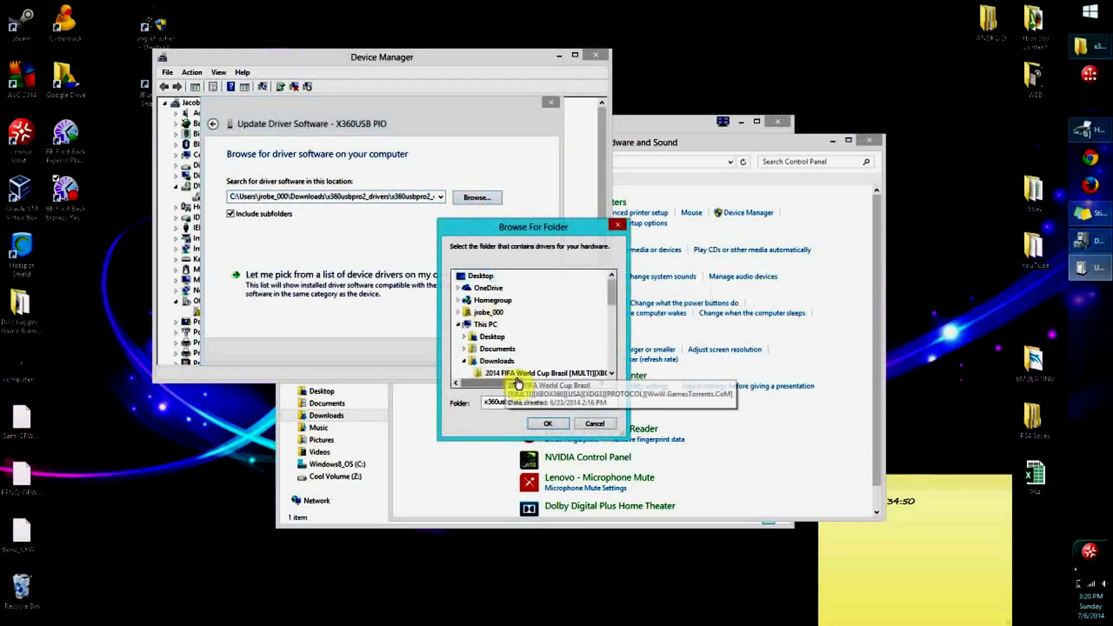
left_click(611, 373)
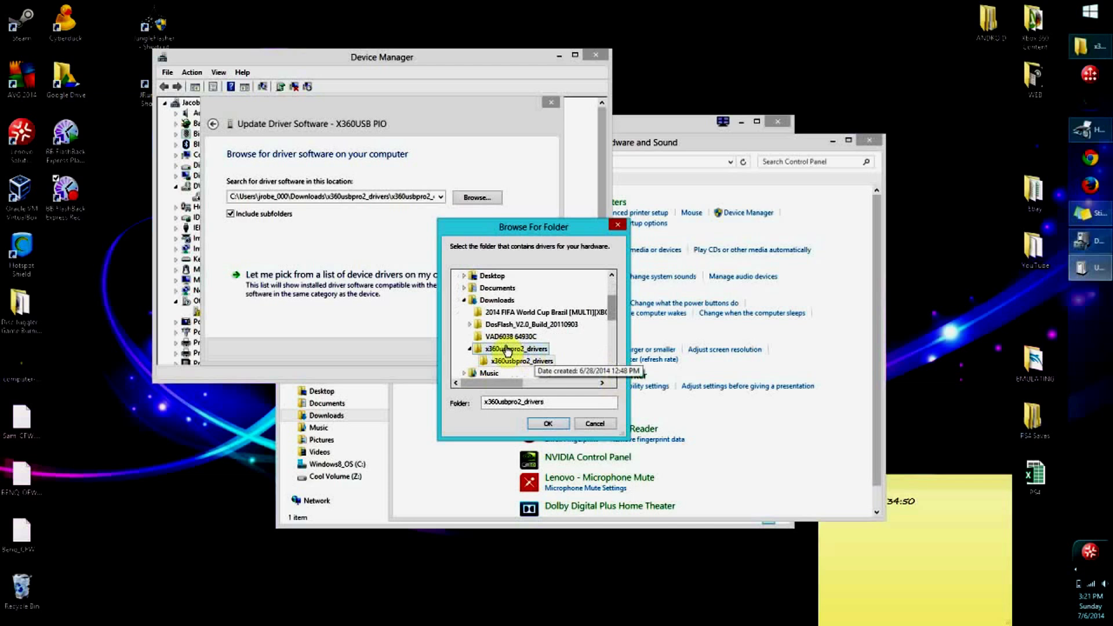
left_click(547, 423)
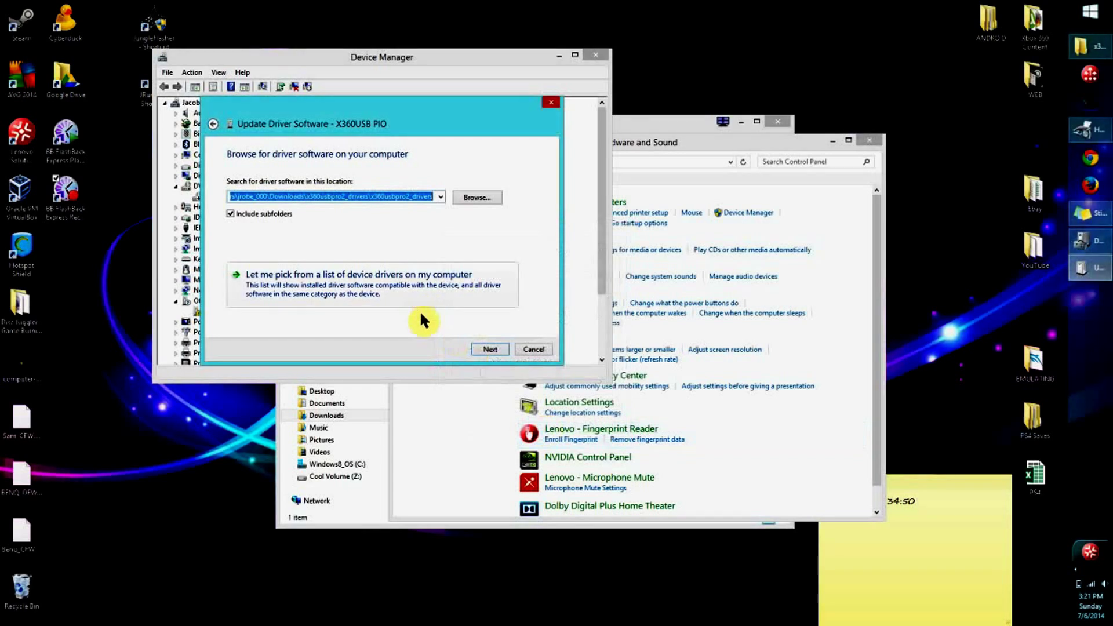
left_click(489, 348)
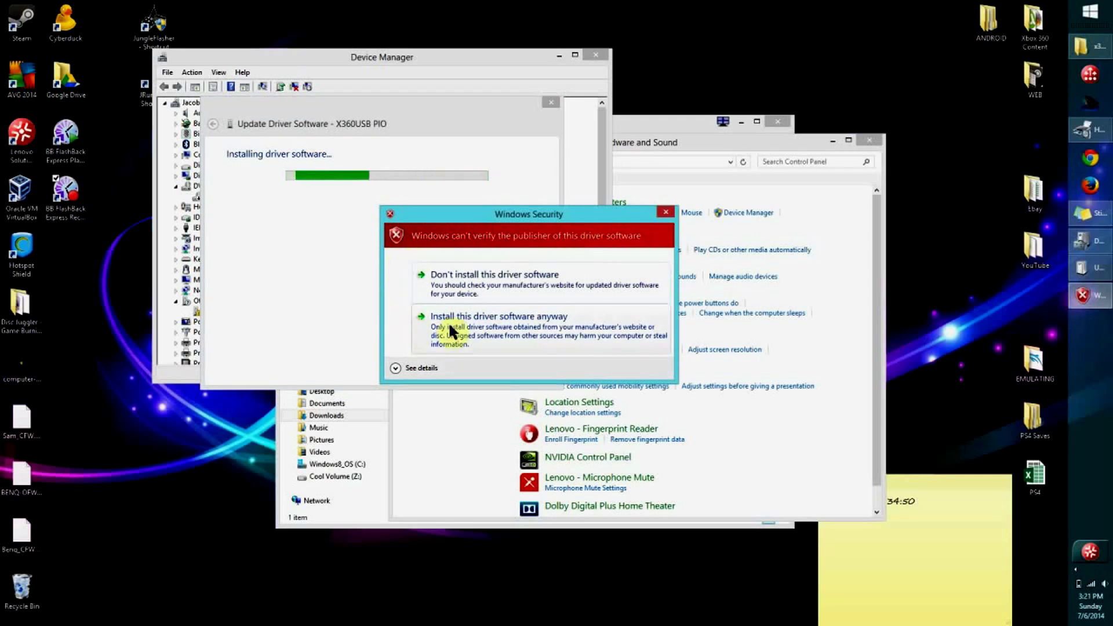
Install the unverified driver anyway and close the success confirmation
left_click(485, 322)
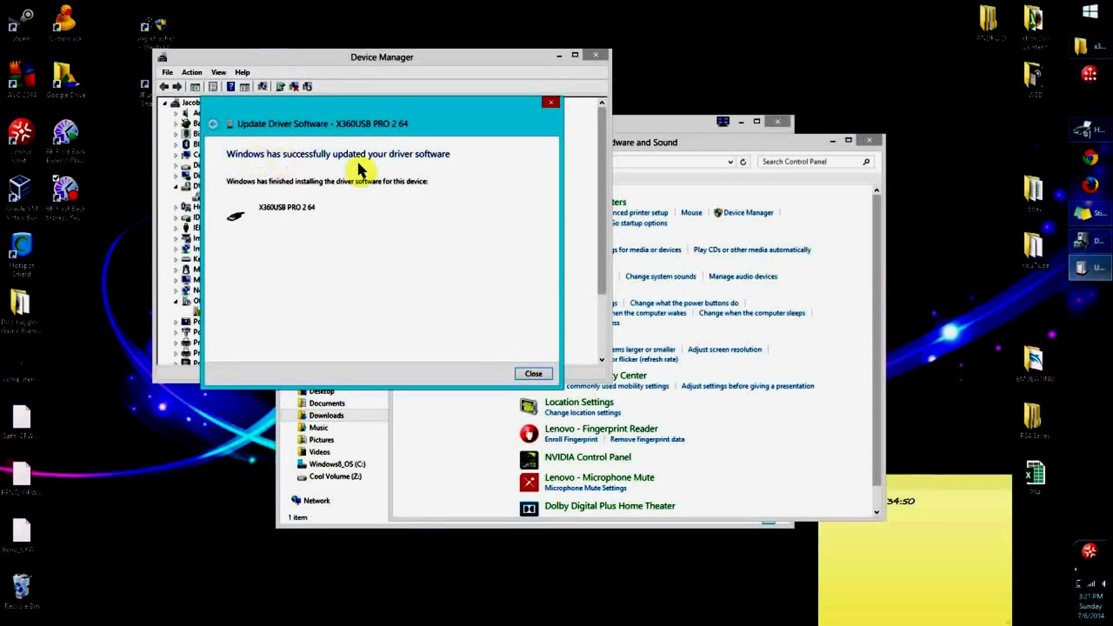
left_click(542, 374)
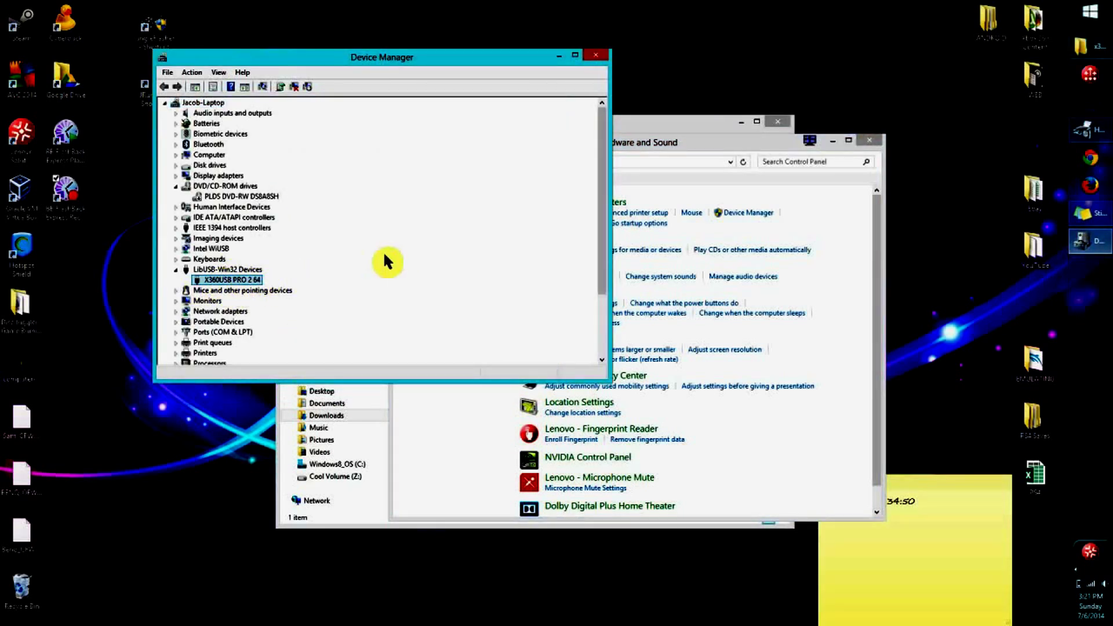
Run the JungleFlasher shortcut as administrator and clear Device Manager and Hardware and Sound off the desktop
left_click(156, 24)
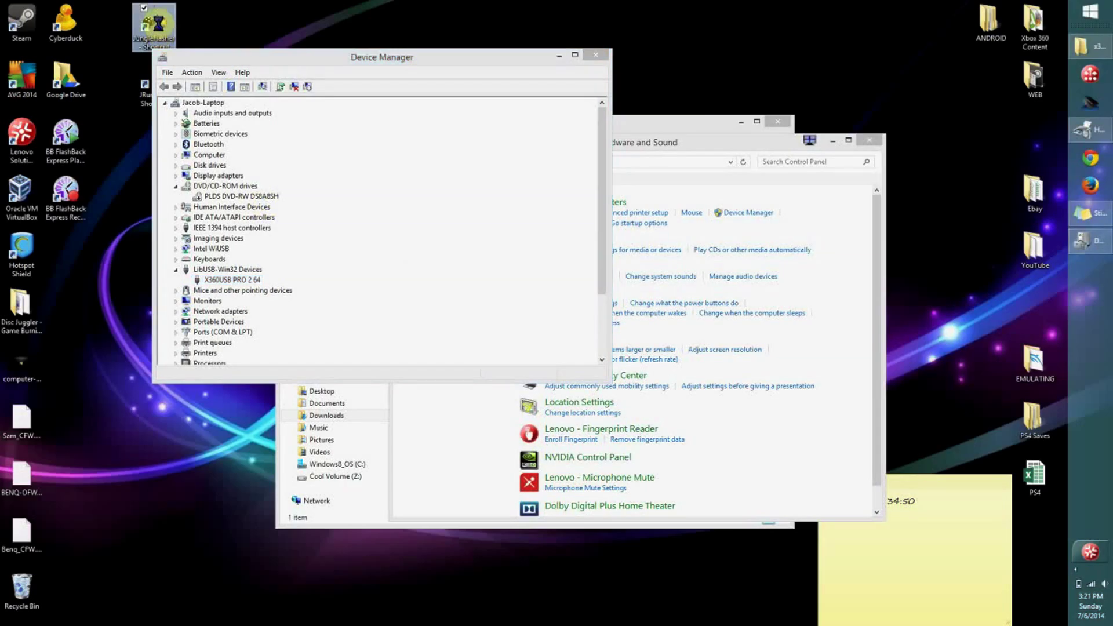
right_click(171, 24)
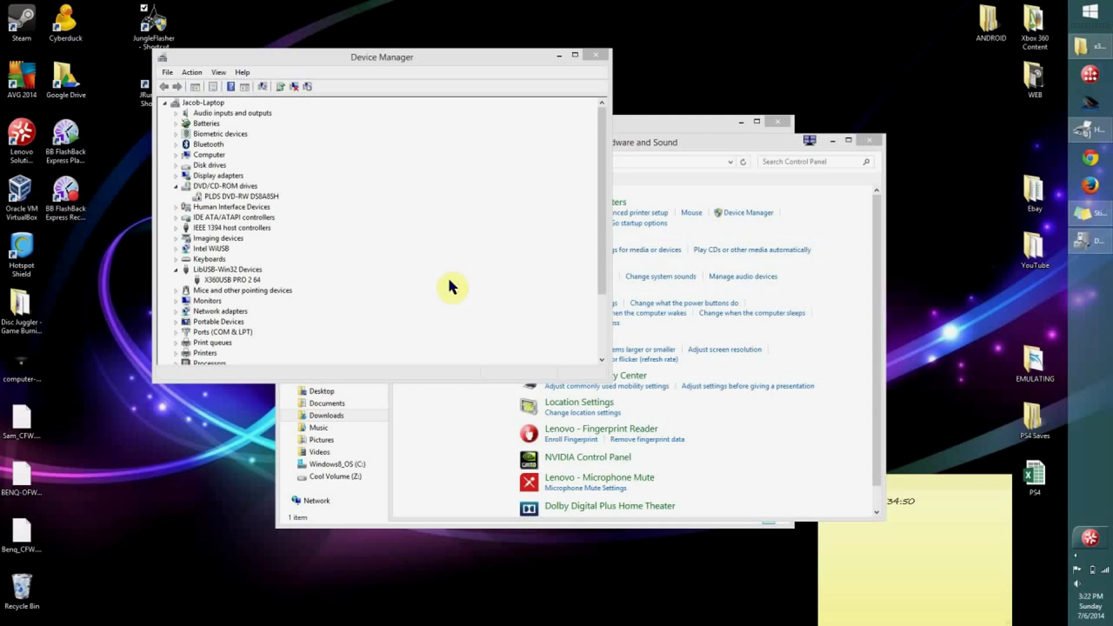
left_click(559, 56)
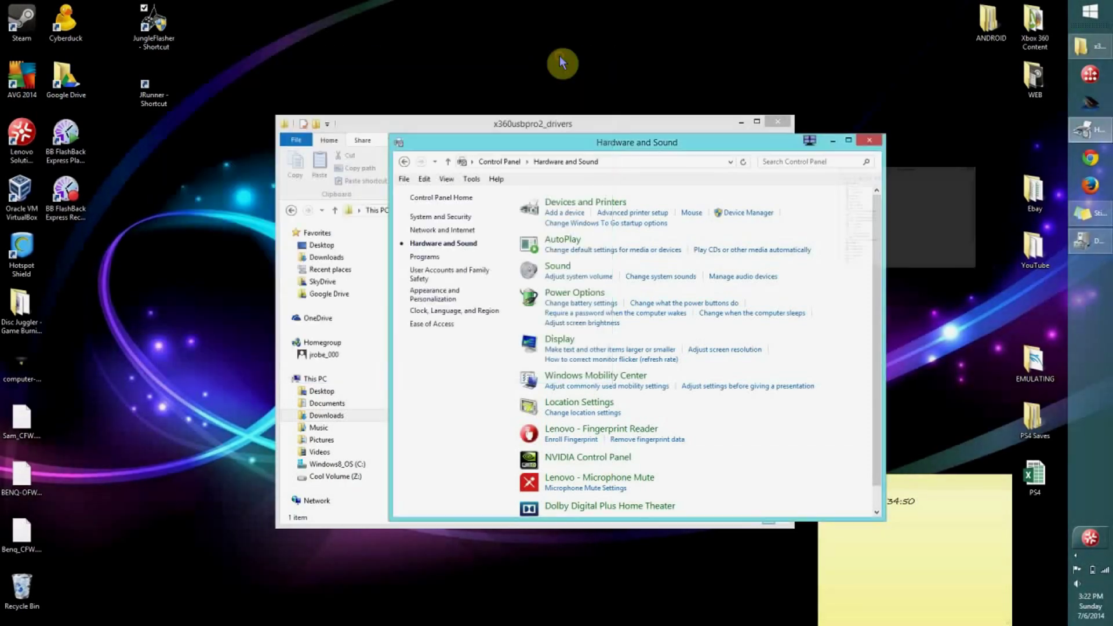
left_click(827, 139)
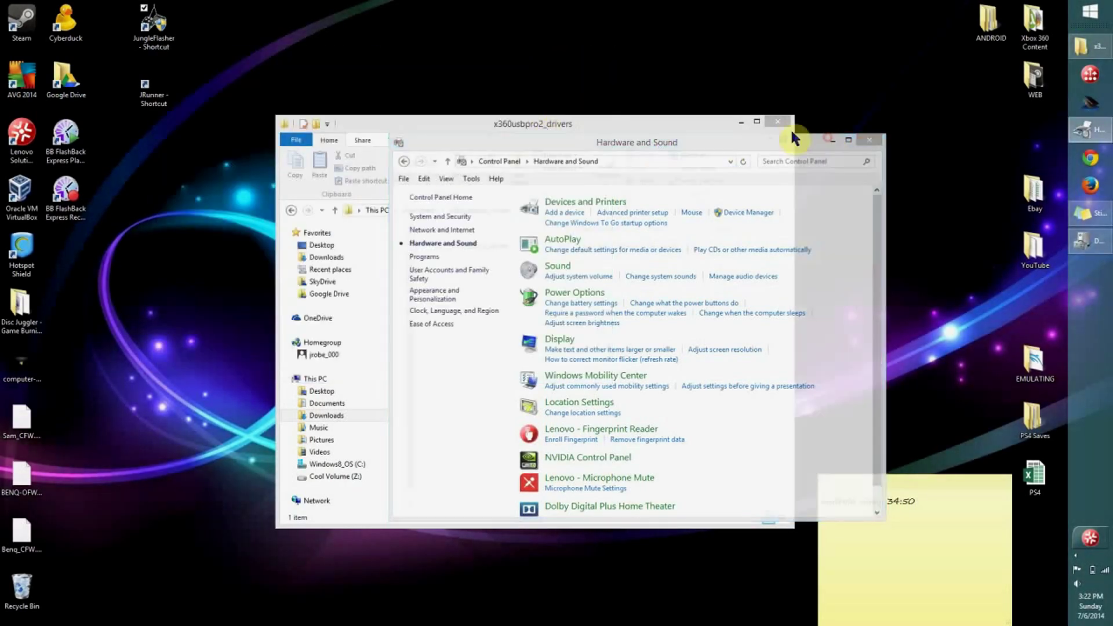
Clear the windows aside and confirm MTK Flash 32 detects XECUTER X360USB PRO (Ver 0.20)
left_click(742, 123)
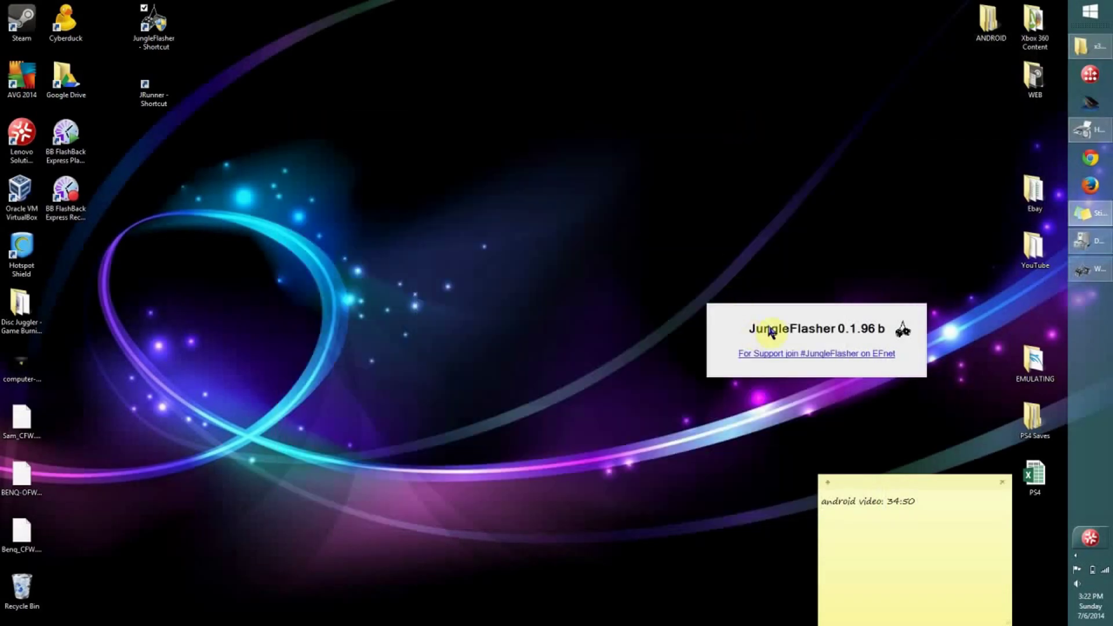
left_click(890, 483)
left_click_drag(890, 483, 934, 618)
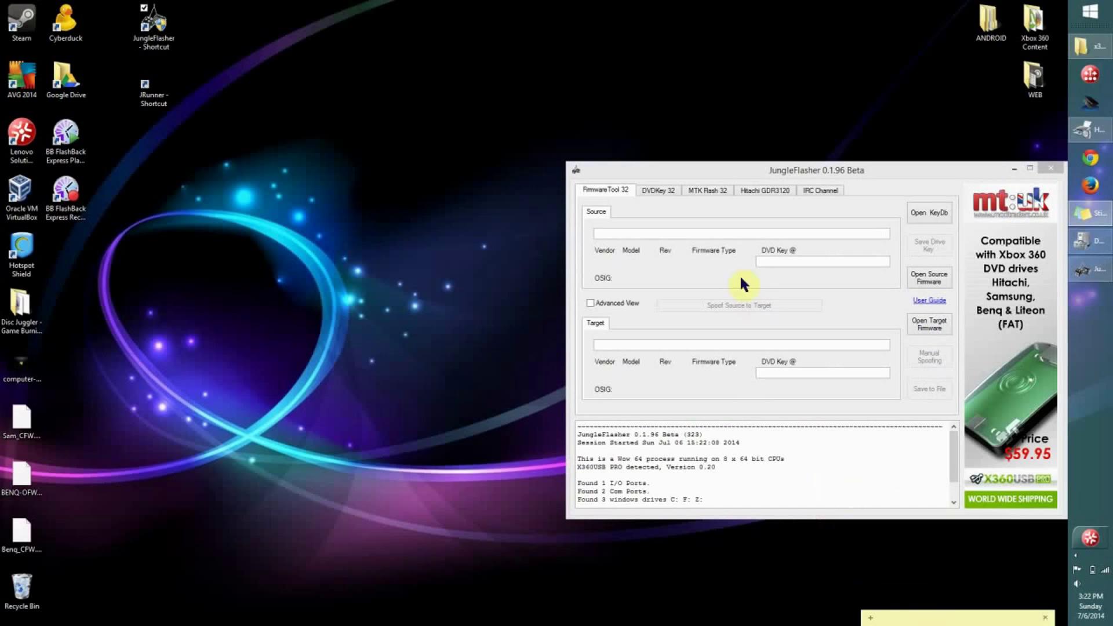
left_click_drag(751, 164, 520, 114)
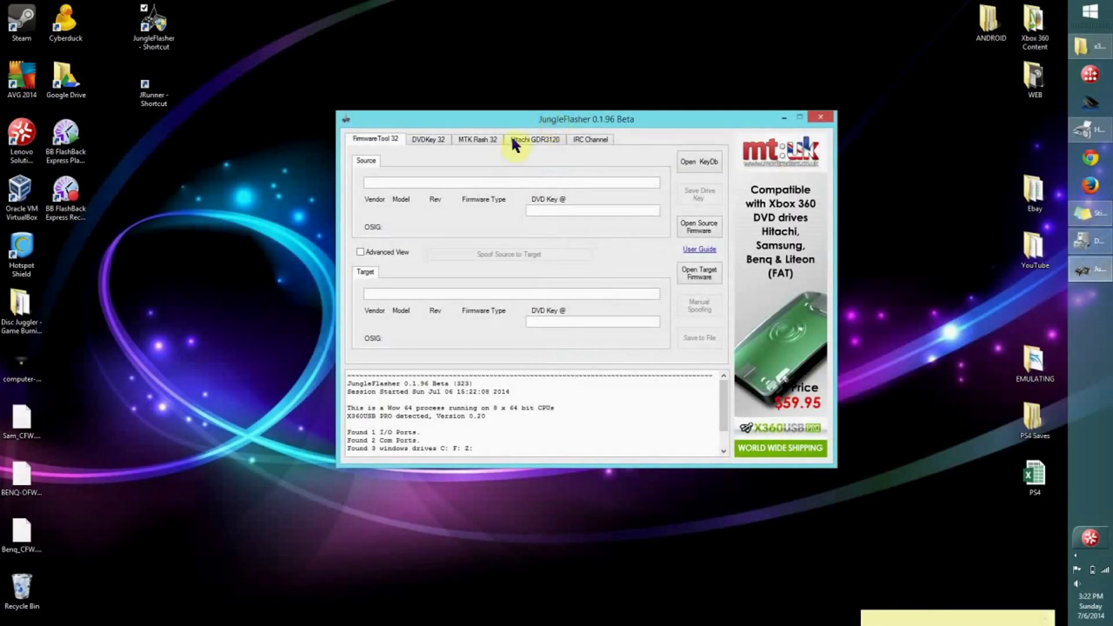
left_click(474, 140)
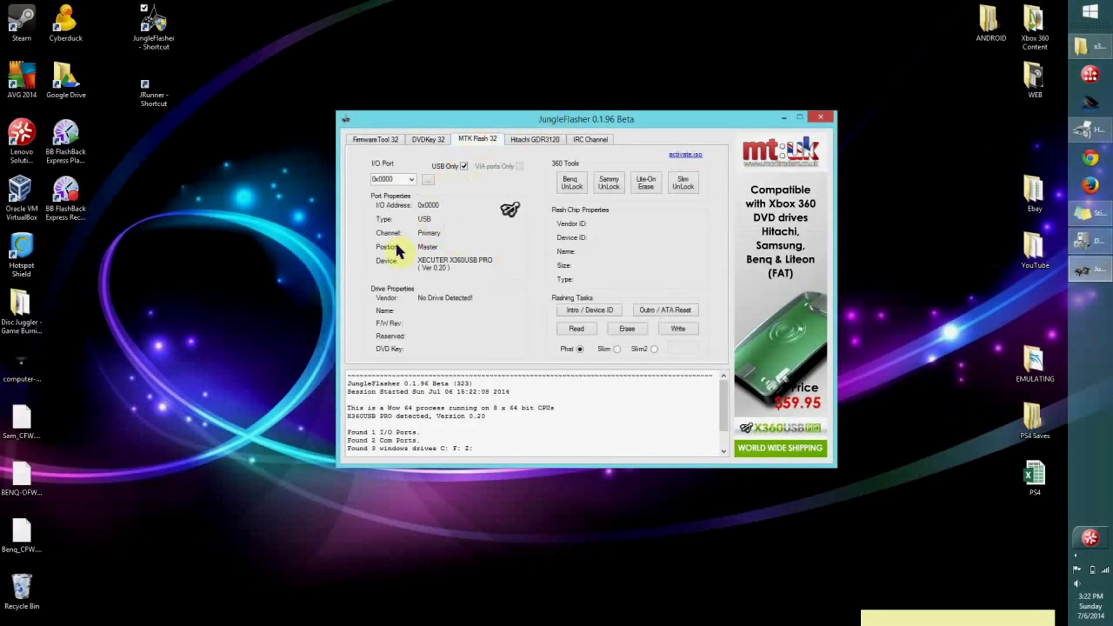